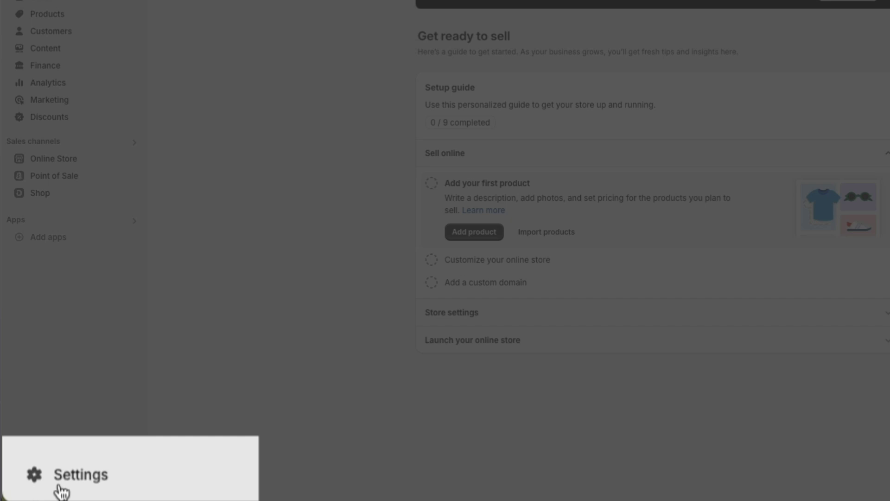
- Enable custom app development under Settings > Apps and sales channels and create the 'Migration' app
click(59, 487)
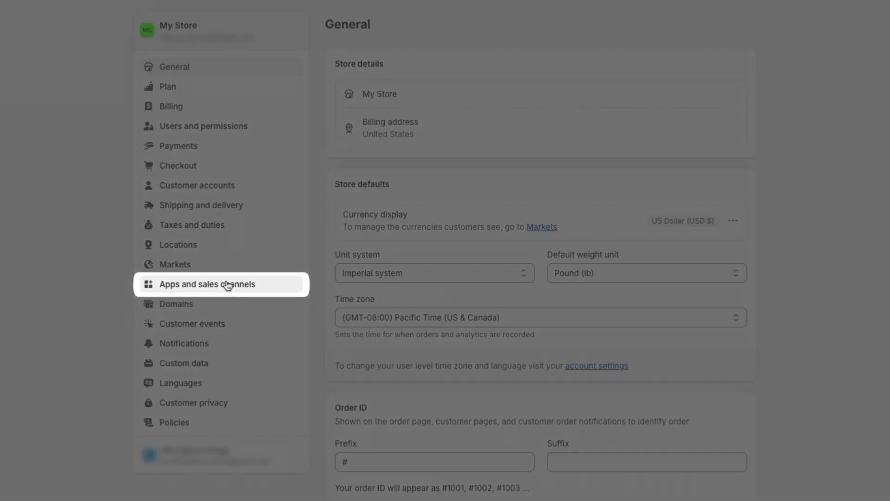
click(228, 285)
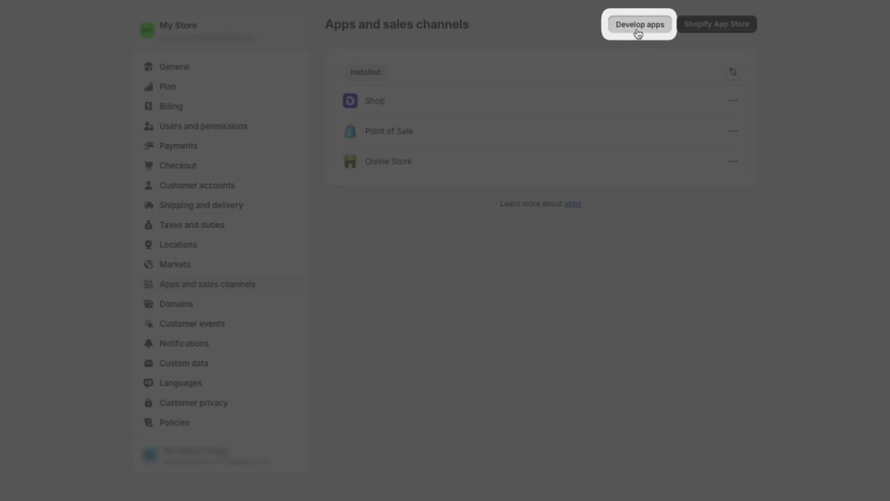
click(638, 34)
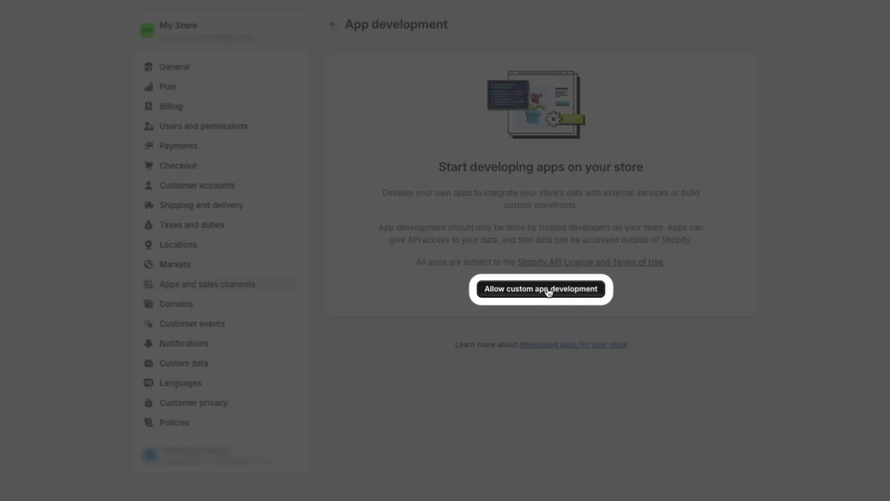
click(548, 290)
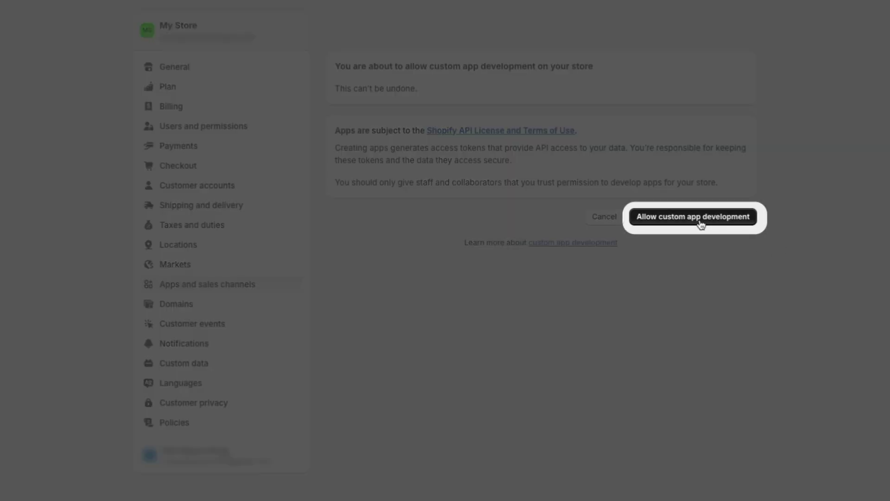
click(699, 219)
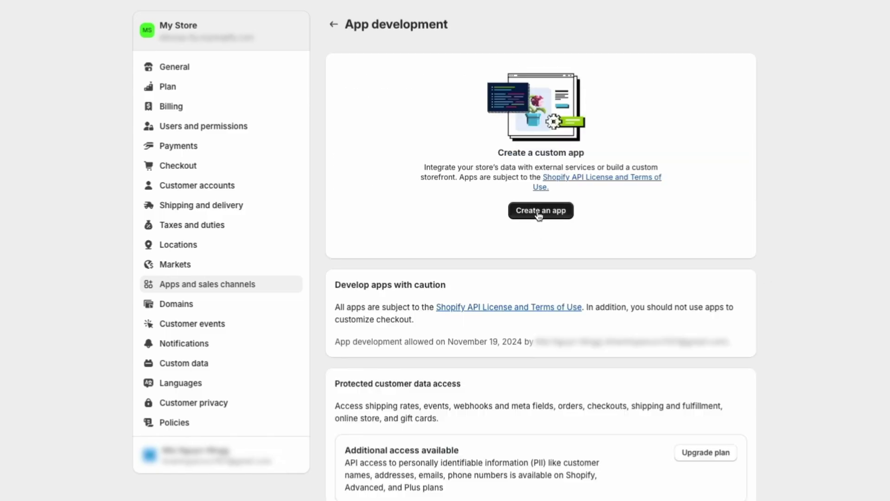
click(539, 214)
text(Migration)
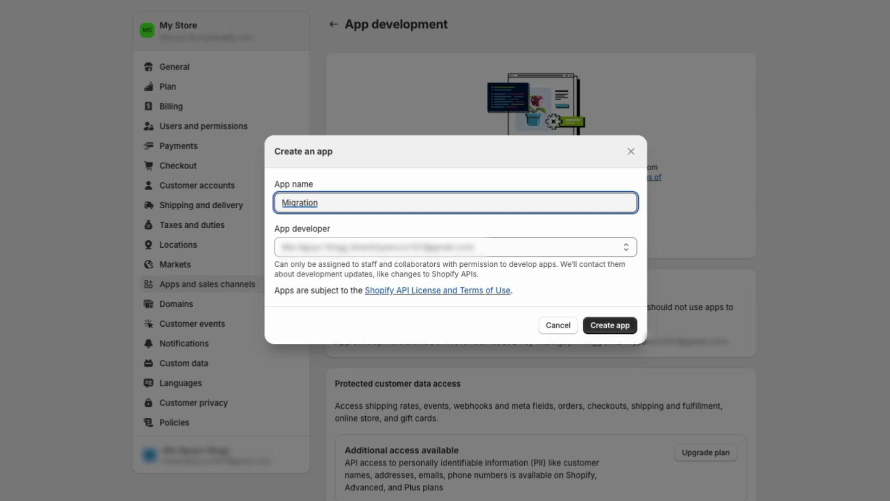
click(609, 325)
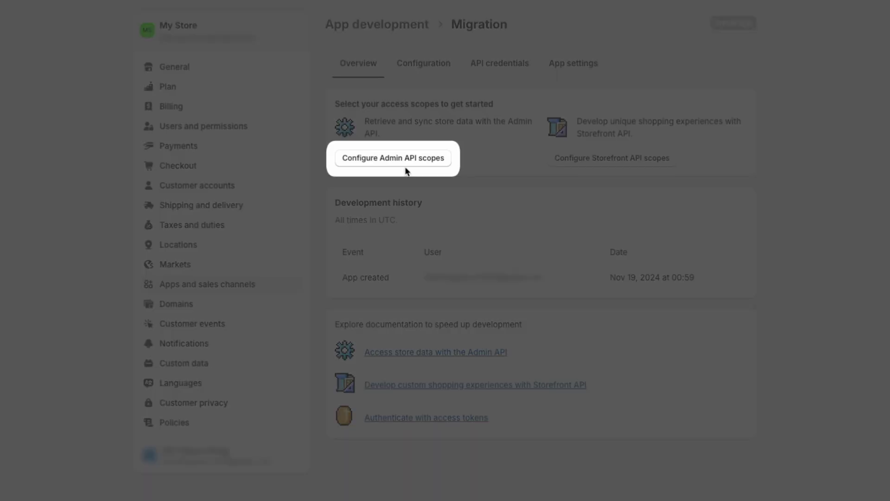
- Grant Admin API scopes for analytics, apps, fulfillment, pixels, customers, inventory, legal policies, pages and orders
click(408, 159)
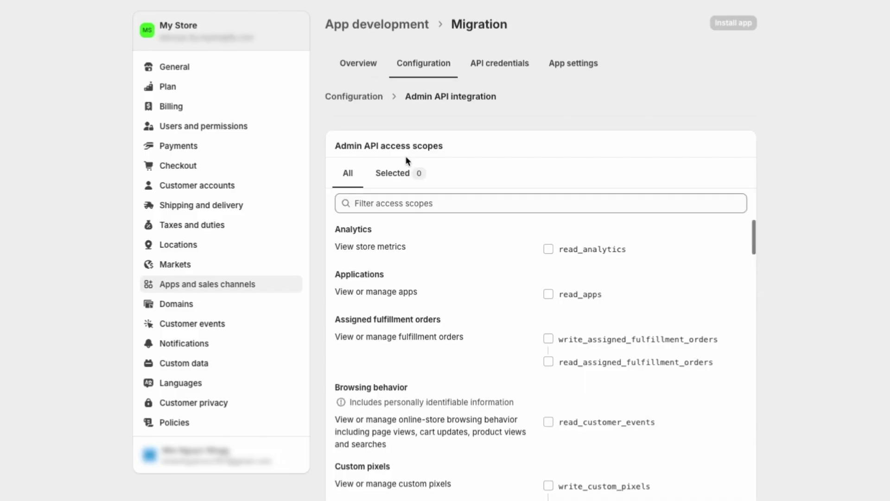
scroll(405, 160, down, 1)
click(549, 209)
click(549, 255)
scroll(550, 258, down, 2)
click(558, 322)
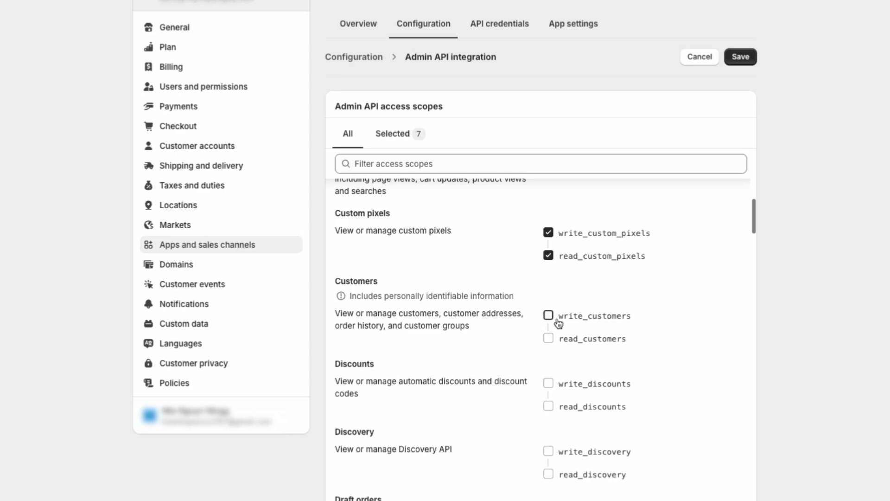
click(585, 318)
scroll(584, 318, down, 2)
click(549, 238)
click(549, 321)
scroll(572, 357, down, 2)
click(547, 350)
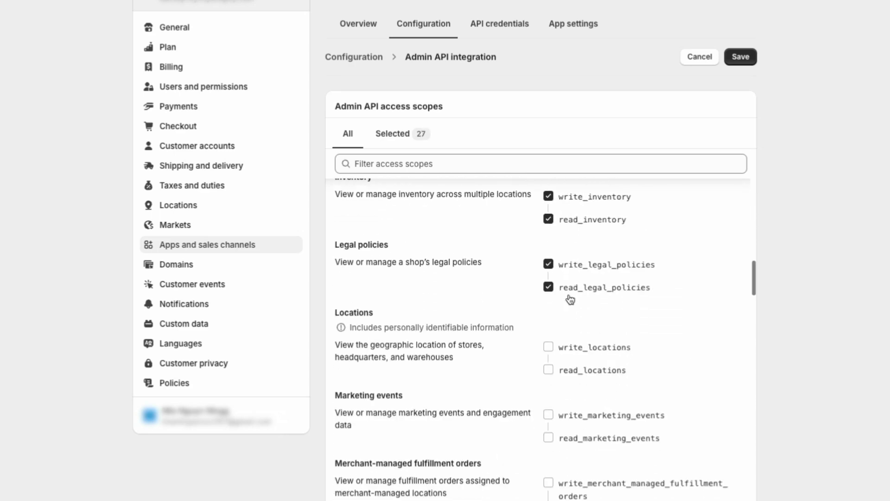
click(547, 362)
click(548, 362)
scroll(609, 283, down, 2)
click(575, 324)
click(606, 264)
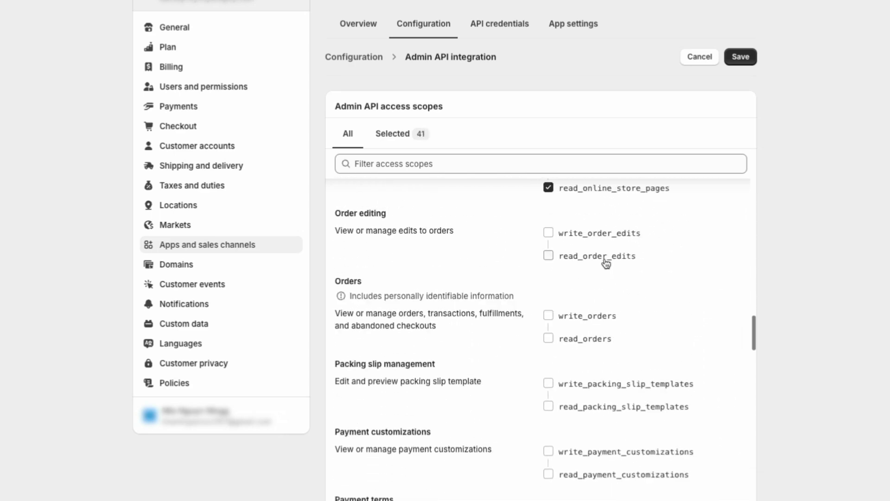
click(596, 298)
scroll(596, 299, down, 2)
scroll(581, 287, down, 2)
- Grant scopes for price rules, product feeds and listings, script tags, shipping, markets, payments, content, translations
click(619, 257)
scroll(584, 368, down, 2)
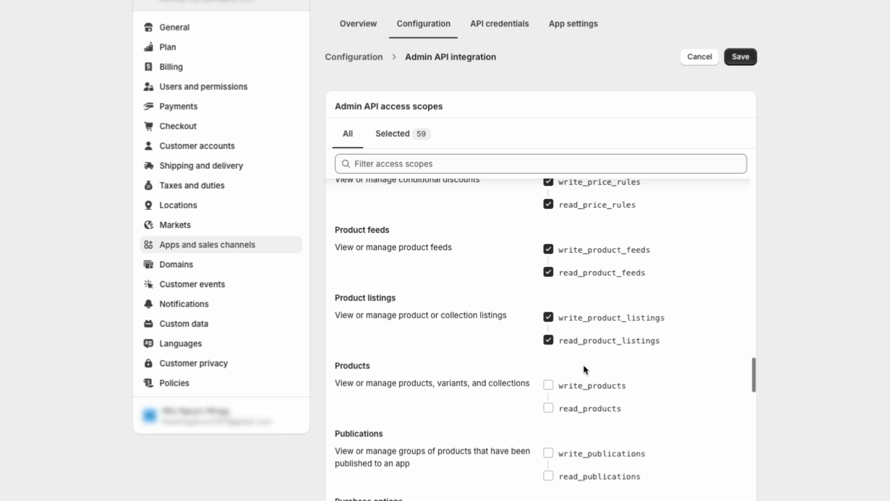
click(585, 368)
scroll(586, 434, down, 2)
click(610, 398)
scroll(610, 399, down, 3)
click(592, 257)
scroll(592, 258, down, 3)
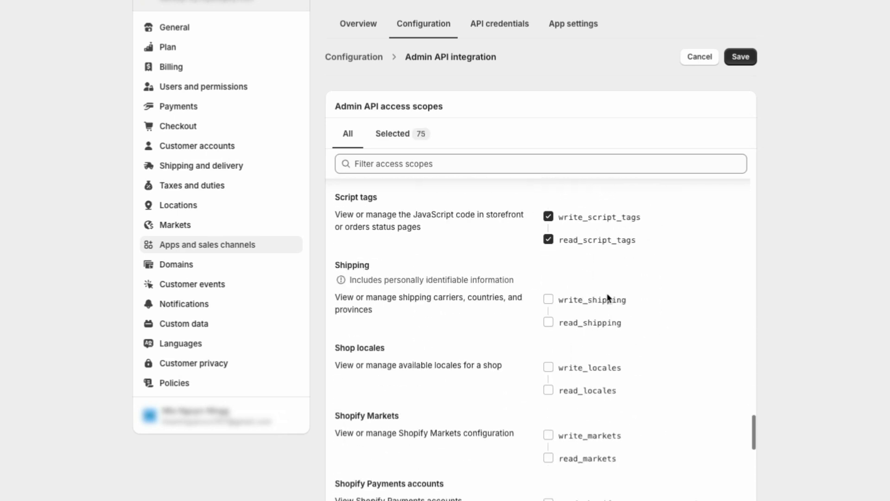
click(606, 298)
click(588, 359)
scroll(613, 319, down, 2)
scroll(613, 314, down, 2)
click(601, 266)
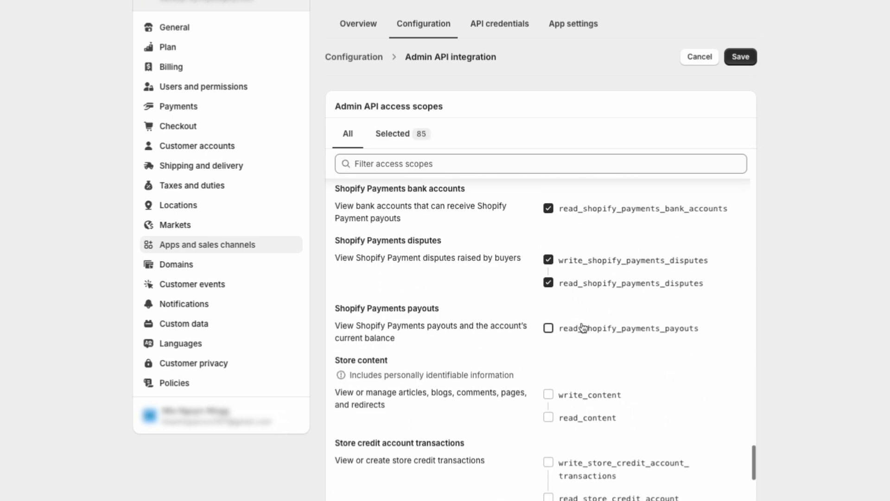
click(582, 327)
scroll(582, 328, down, 3)
click(582, 371)
scroll(630, 307, down, 2)
scroll(631, 307, down, 3)
click(608, 309)
- Grant the remaining scopes, from checkout customizations and cart transforms through theme code and validations
click(628, 326)
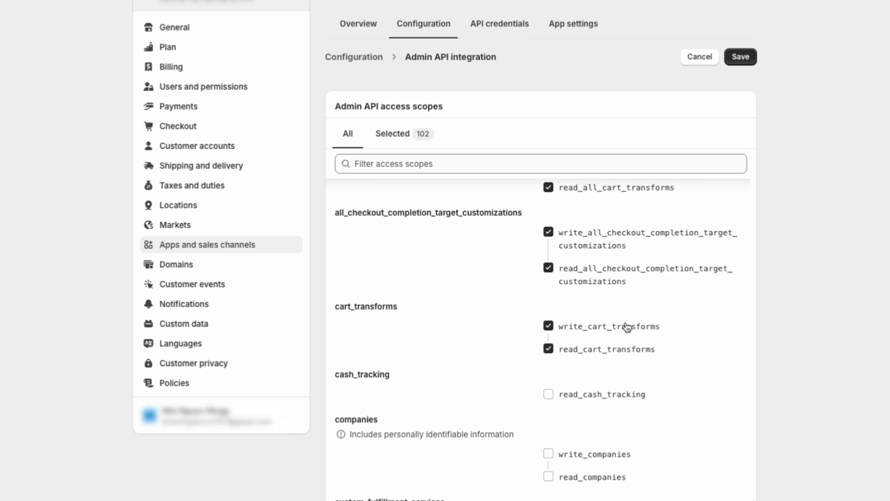
scroll(612, 338, down, 3)
click(613, 338)
click(607, 333)
scroll(607, 332, down, 3)
click(615, 306)
click(617, 352)
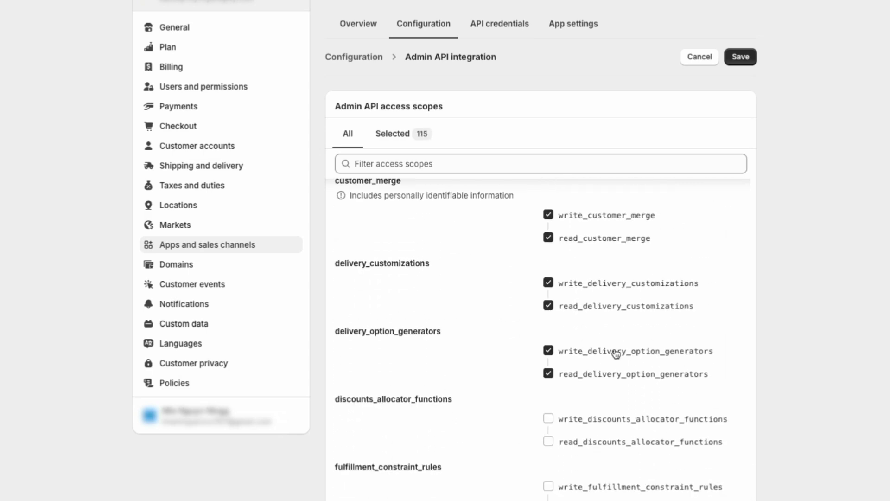
click(614, 331)
scroll(613, 332, down, 3)
scroll(596, 321, down, 2)
click(612, 247)
click(612, 314)
click(612, 265)
click(598, 322)
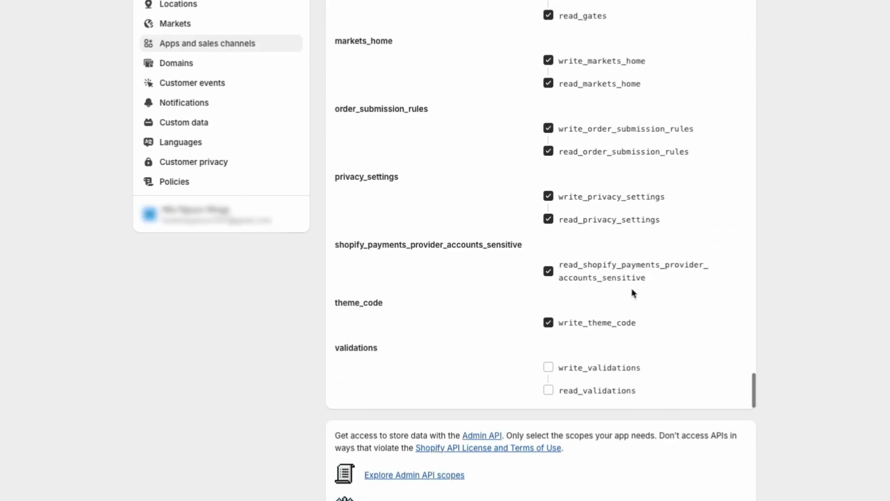
click(599, 360)
scroll(463, 238, down, 3)
scroll(477, 203, up, 10)
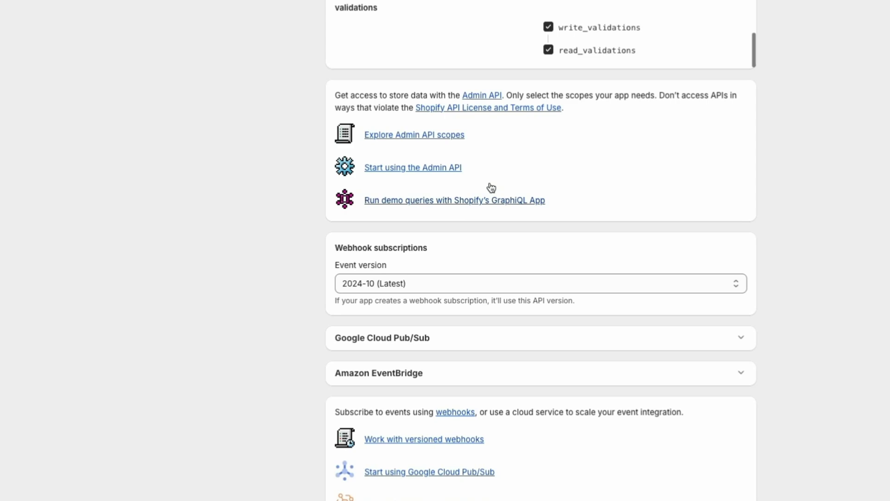
scroll(492, 187, up, 3)
scroll(498, 286, up, 5)
scroll(498, 286, up, 5)
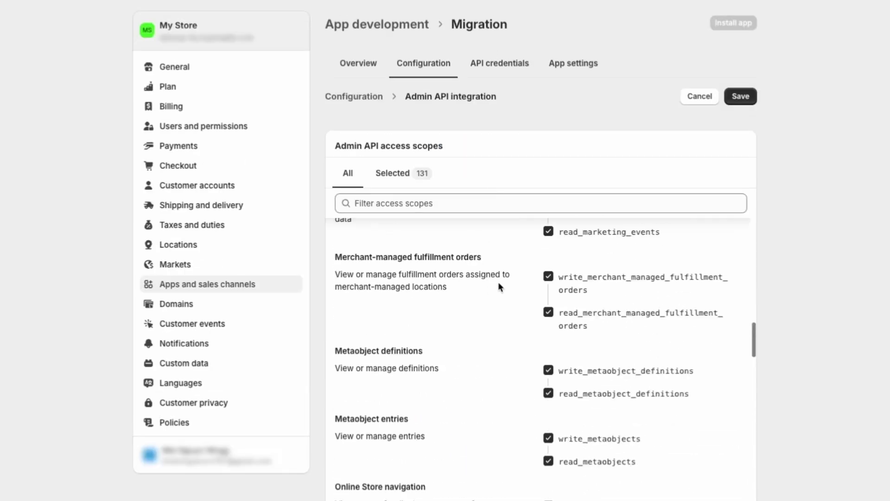
scroll(499, 286, up, 5)
scroll(498, 286, up, 5)
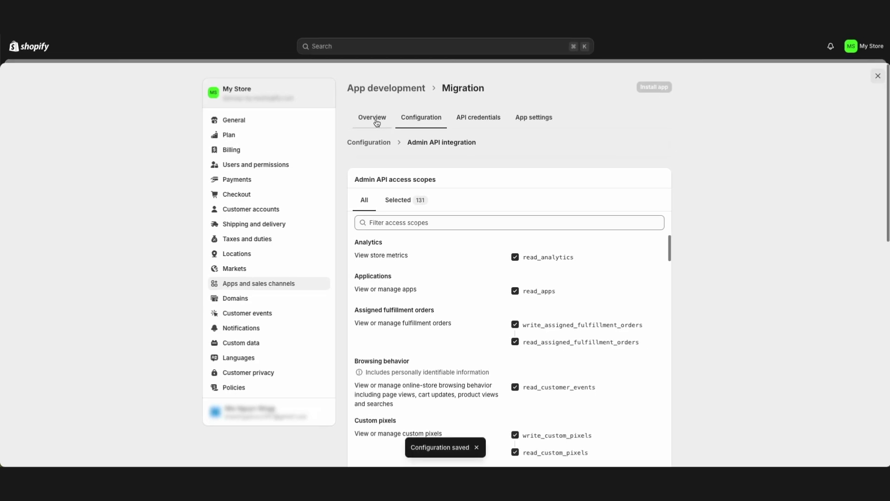
- Install the Migration app, then reveal and copy its Admin API access token
click(375, 123)
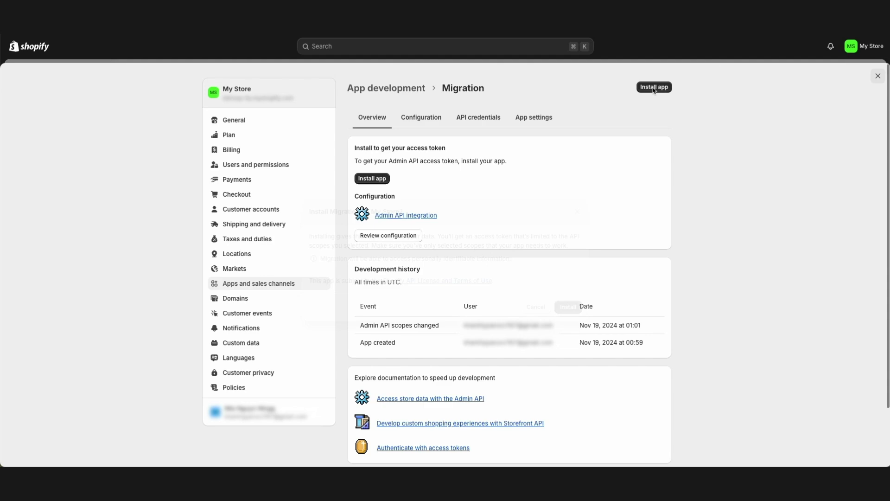
click(654, 89)
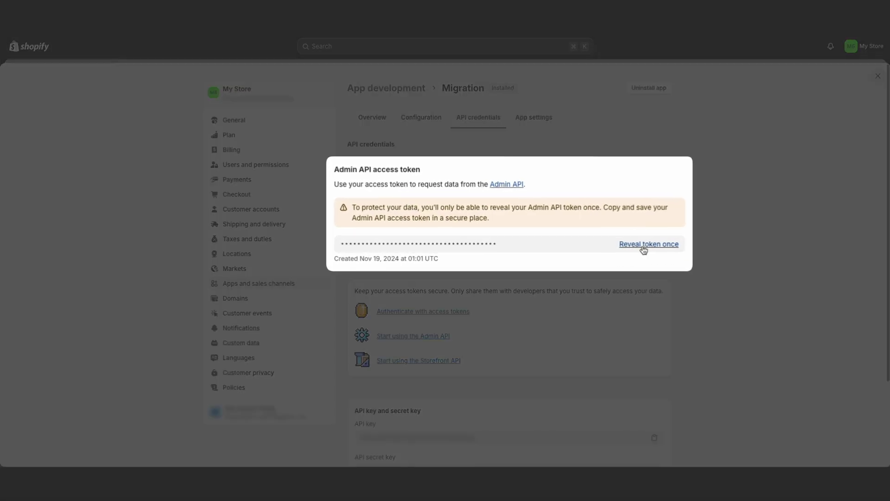
click(627, 248)
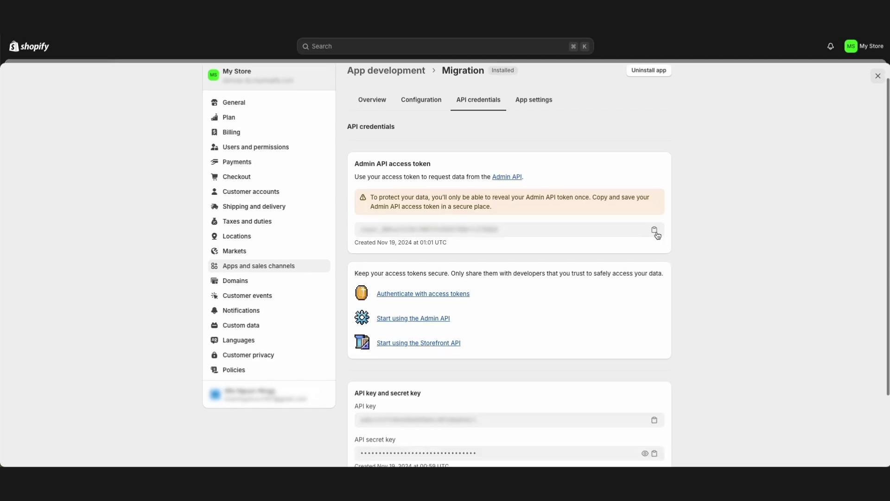
click(654, 230)
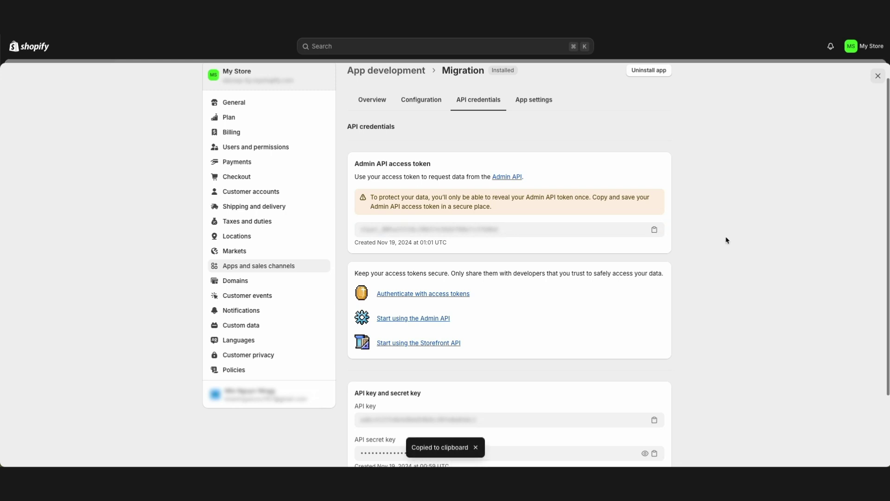
scroll(728, 247, up, 1)
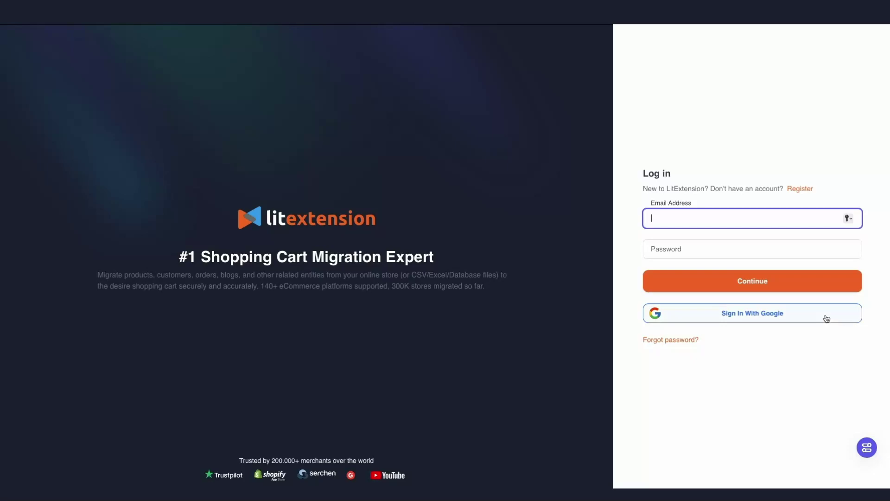
- Sign in to LitExtension with Google, start a new migration, and dismiss the support chat
click(760, 324)
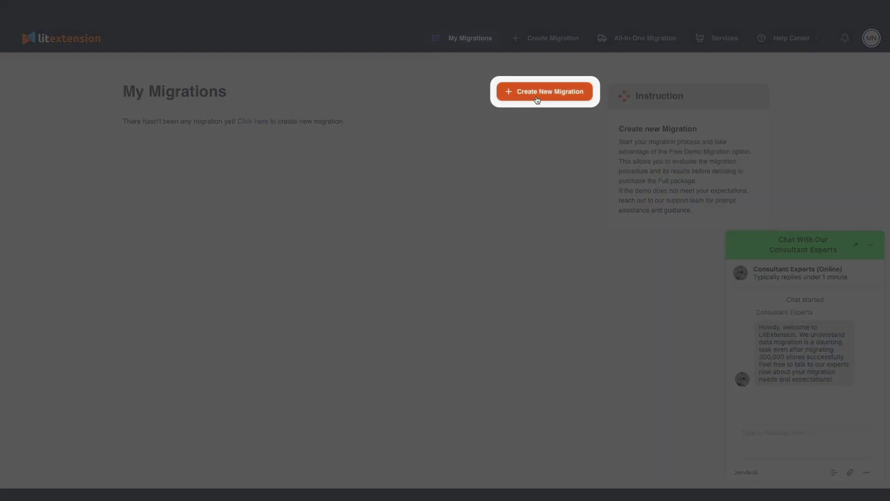
click(537, 100)
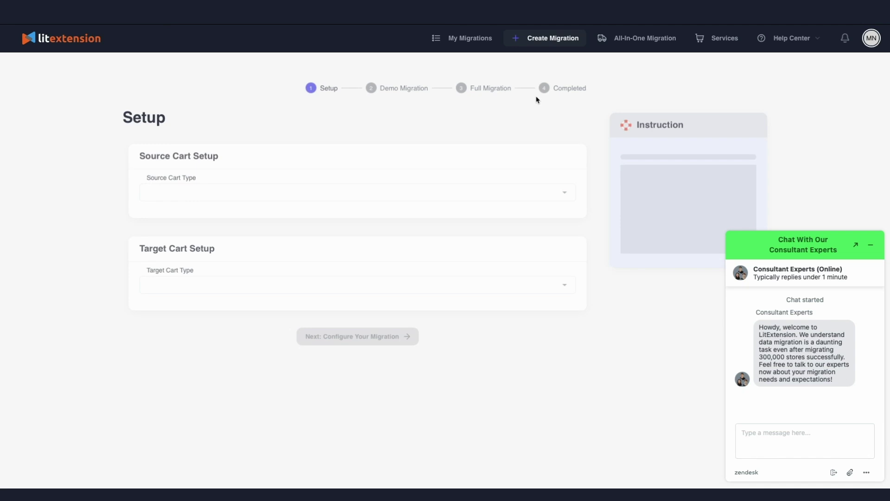
click(862, 241)
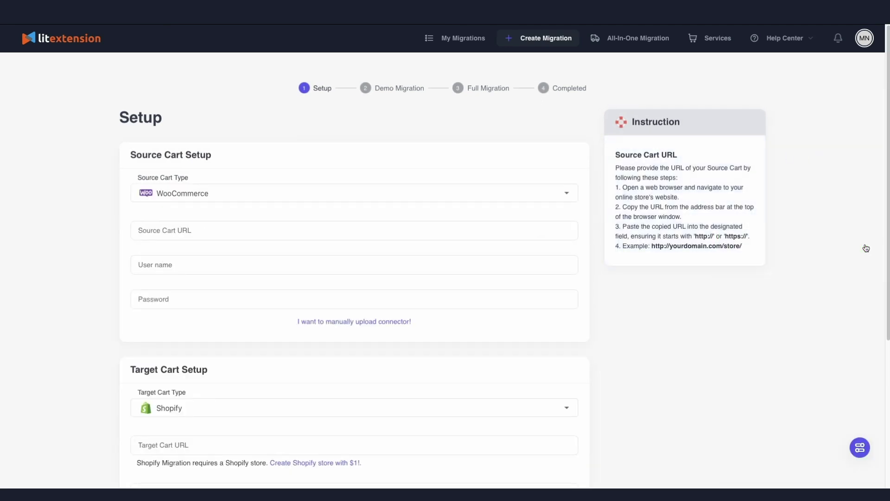
scroll(104, 215, down, 1)
scroll(103, 215, down, 1)
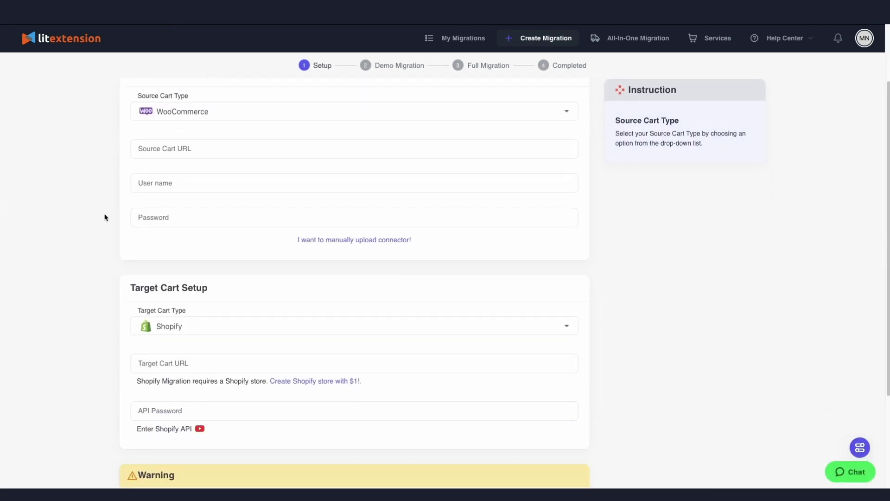
scroll(104, 215, down, 1)
- Choose Shopify as the target cart and enter the store URL and Admin API password
click(191, 280)
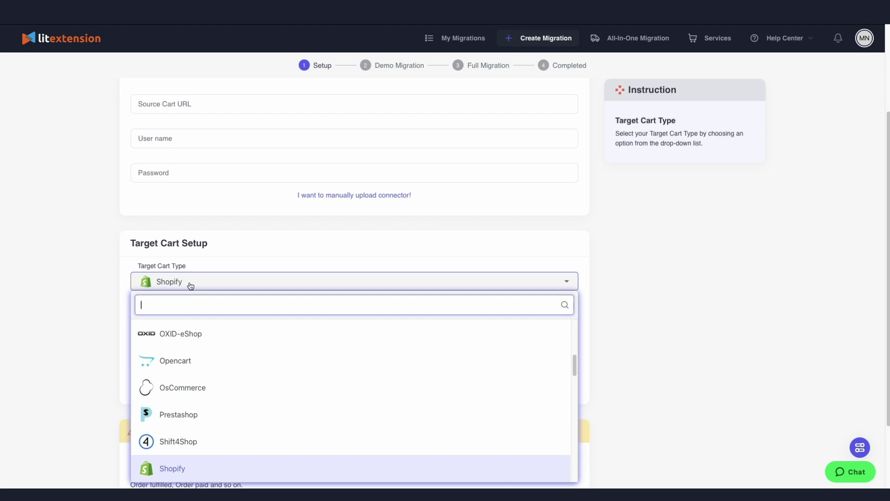
click(87, 281)
scroll(104, 302, down, 1)
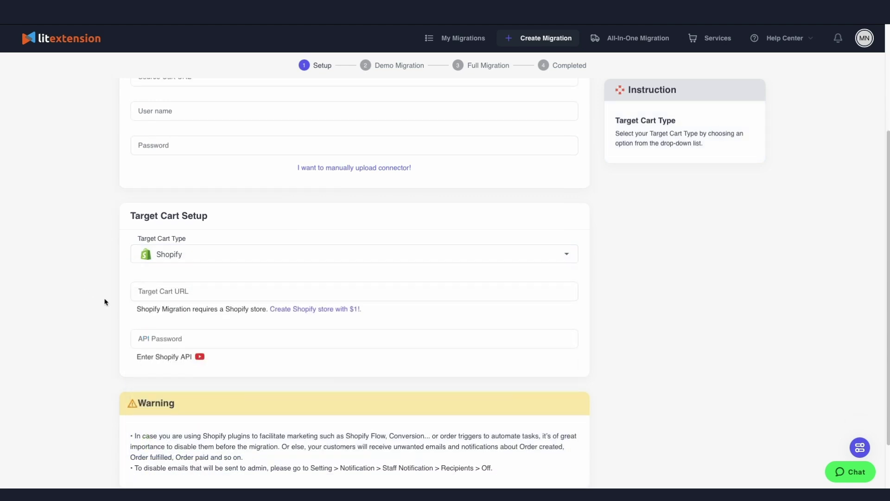
scroll(157, 306, down, 2)
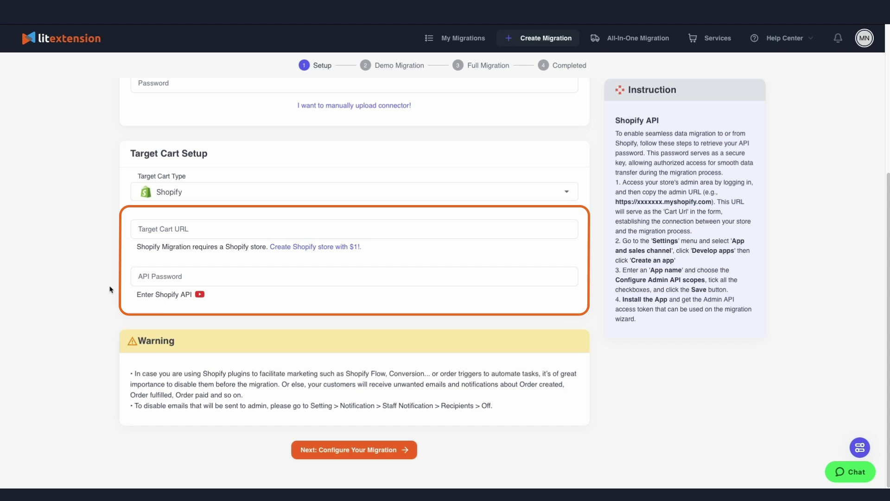
click(218, 230)
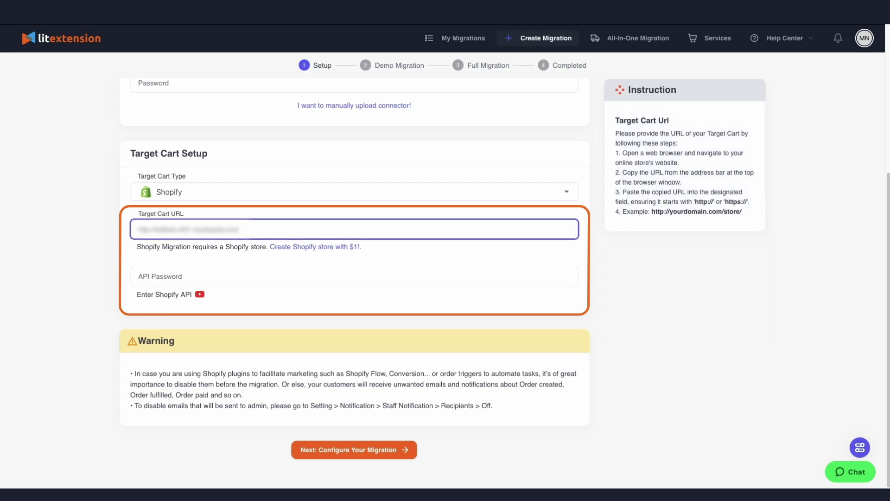
click(286, 282)
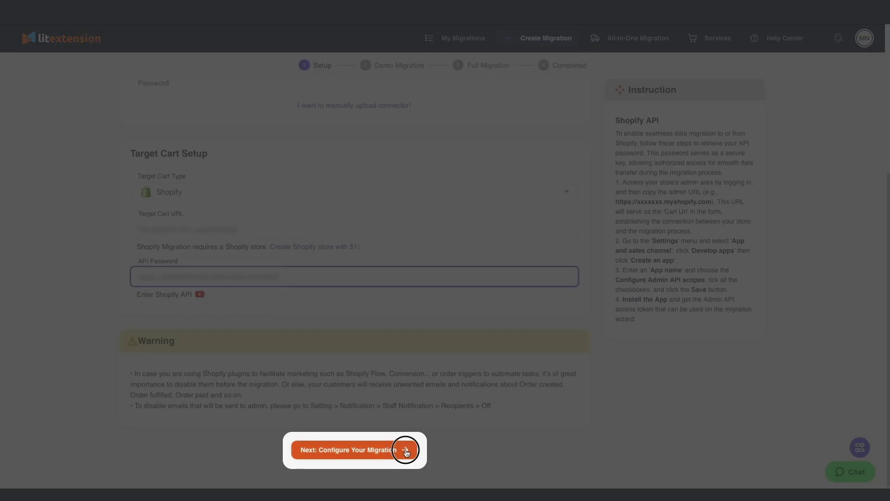
- On the configuration step, include products with reviews and categories, and customers with orders
click(406, 450)
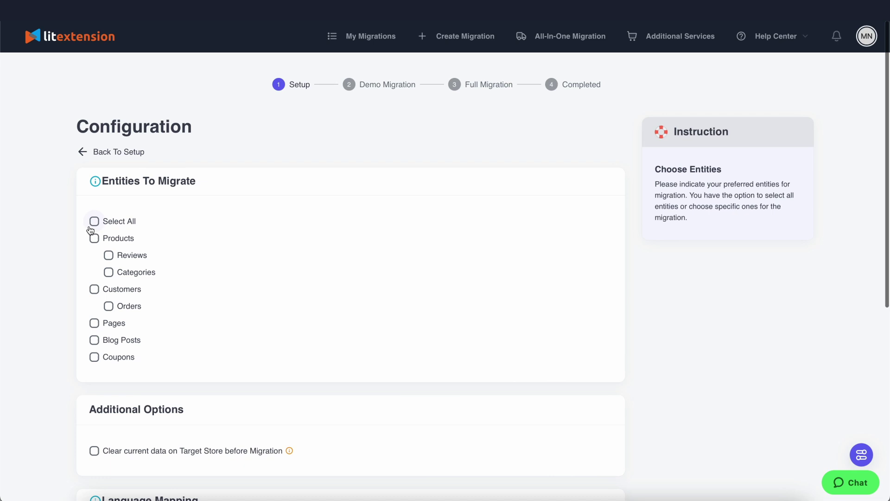
click(95, 239)
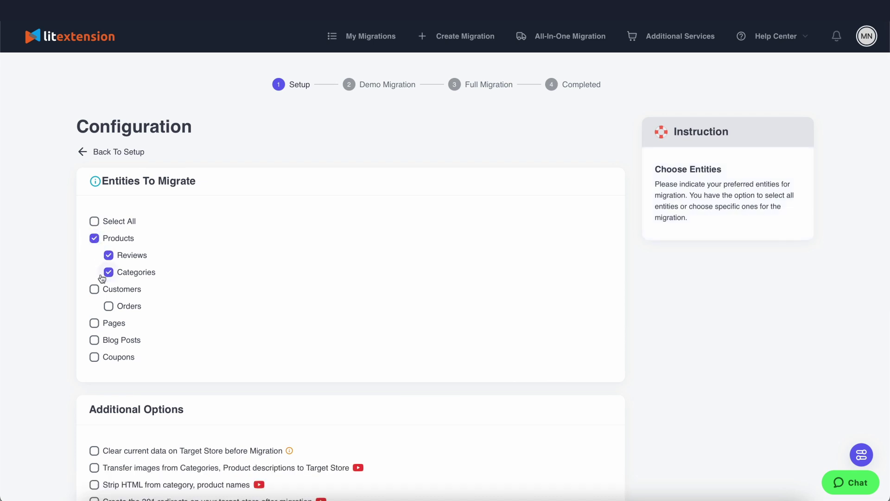
click(95, 289)
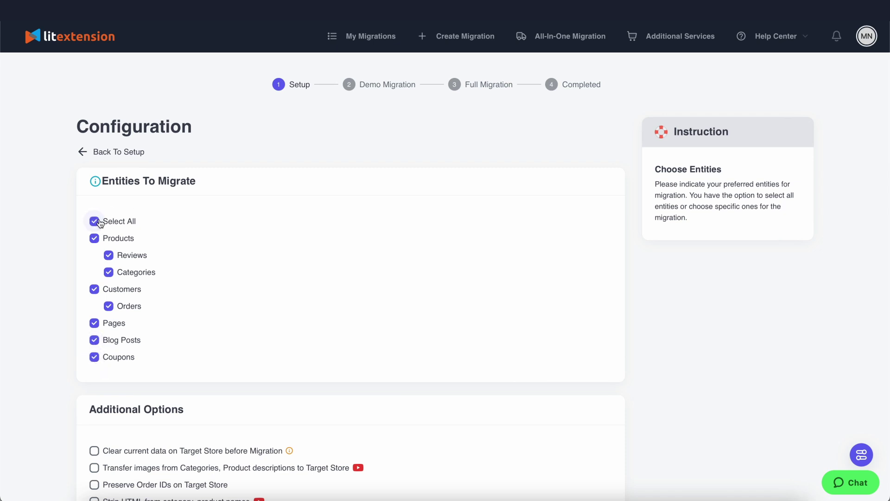
scroll(2, 398, down, 2)
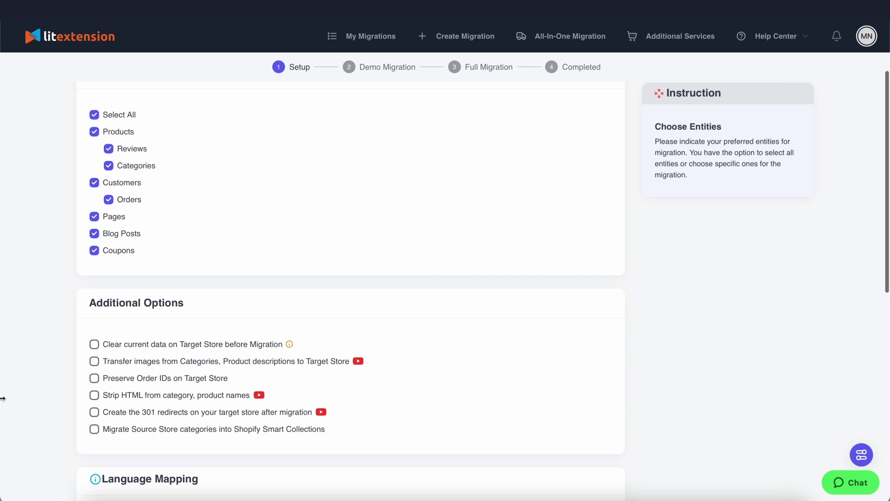
scroll(9, 360, down, 1)
scroll(9, 359, down, 1)
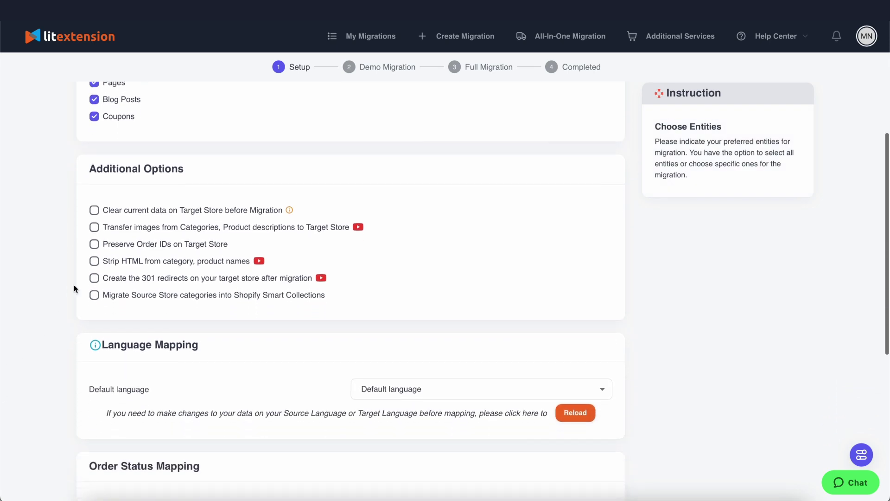
- Enable migrating description images, preserving order IDs, and creating 301 redirects
click(95, 229)
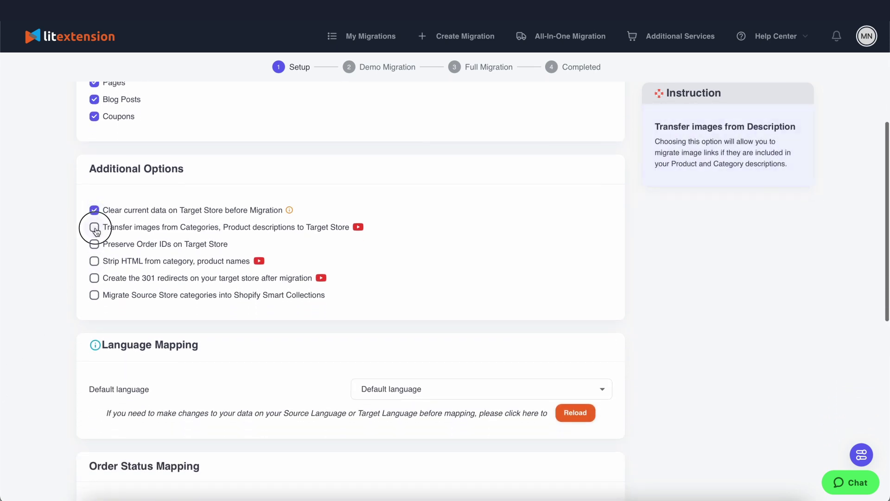
click(95, 244)
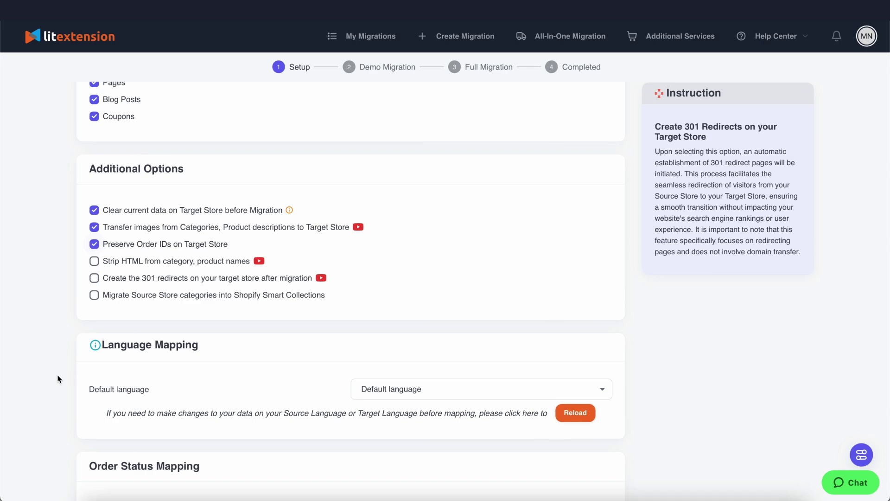
click(95, 278)
scroll(215, 249, down, 10)
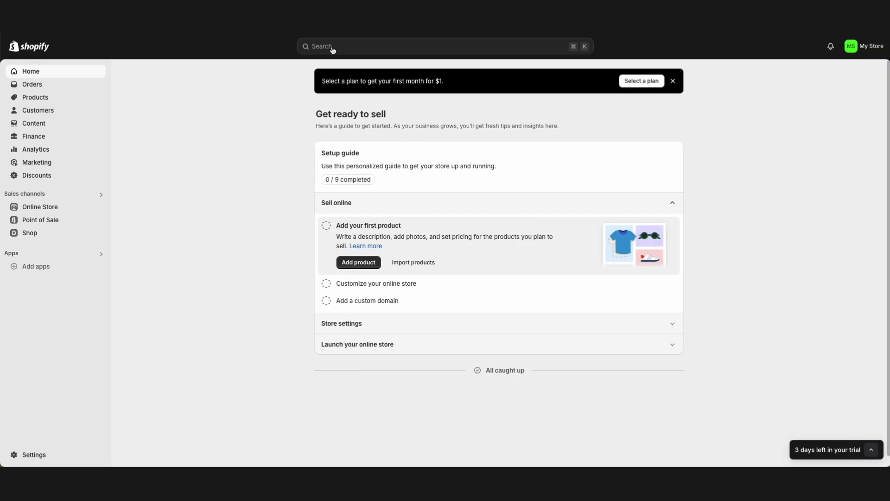
- Find LitExtension Store Migration in the Shopify App Store from admin search and install it
click(334, 49)
text(textension store migration)
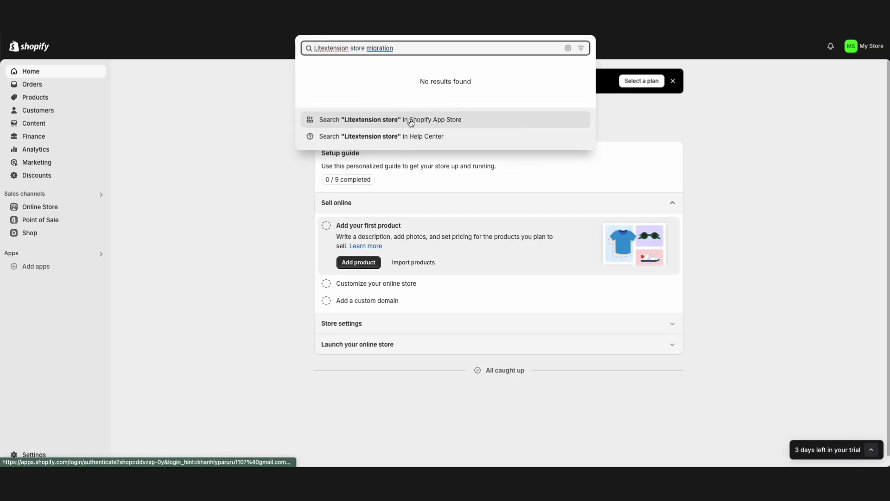
click(407, 120)
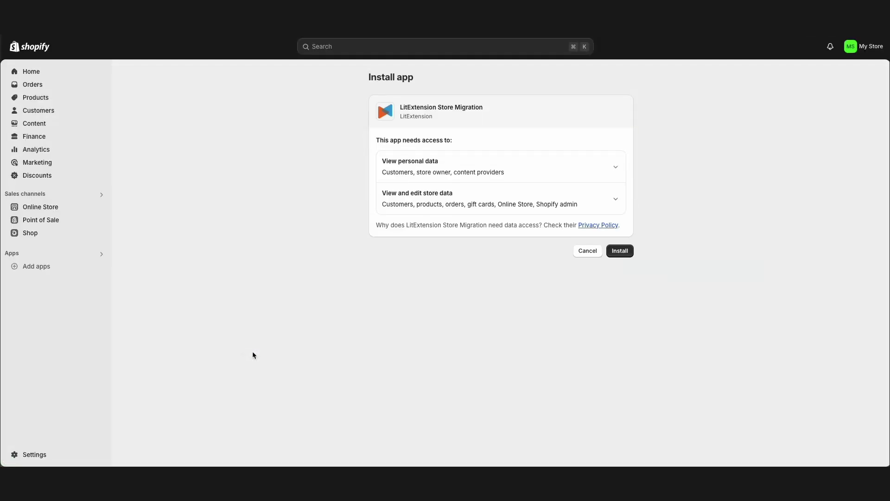
click(613, 252)
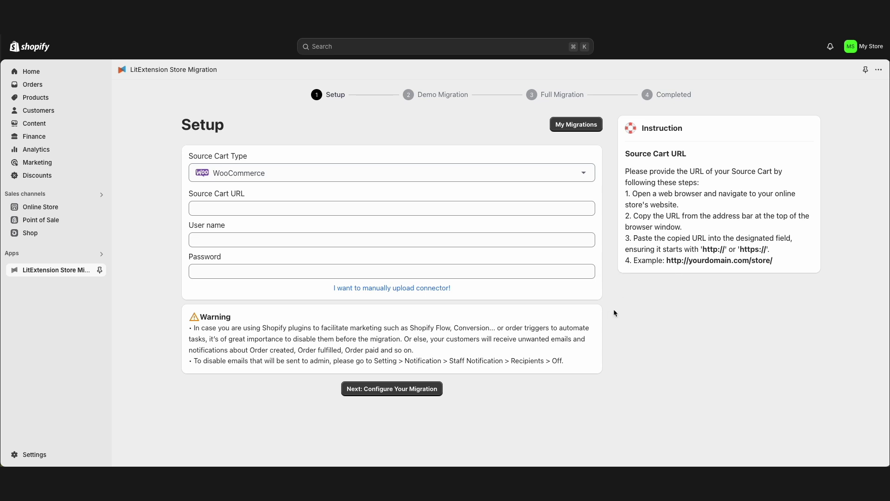
- Review the Source Cart URL, User name and Password fields, then try proceeding to migration configuration
click(250, 208)
click(254, 240)
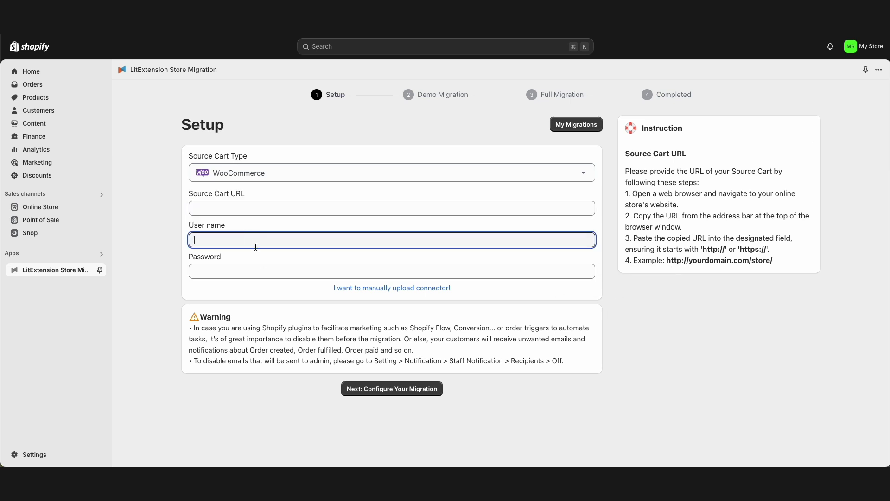
click(264, 270)
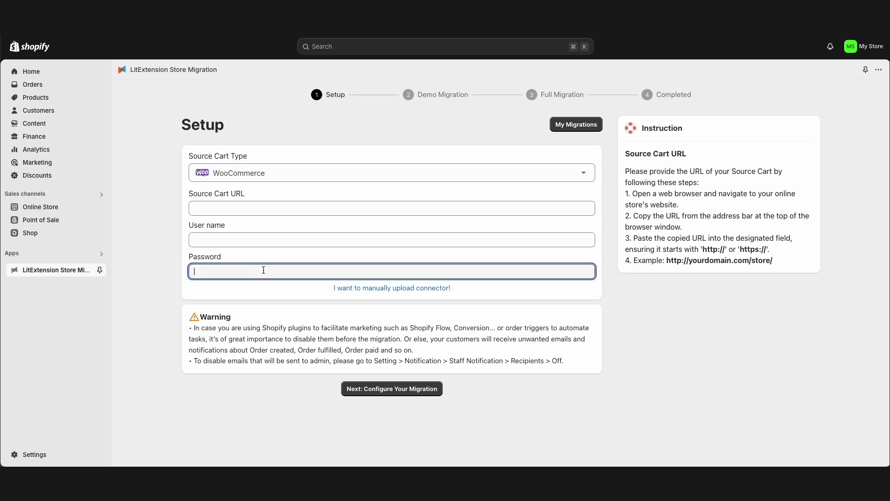
click(440, 394)
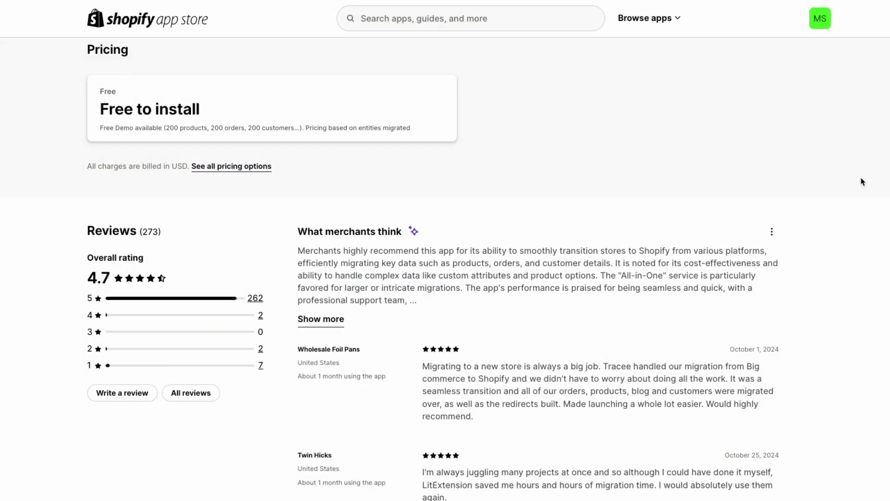
scroll(861, 182, down, 2)
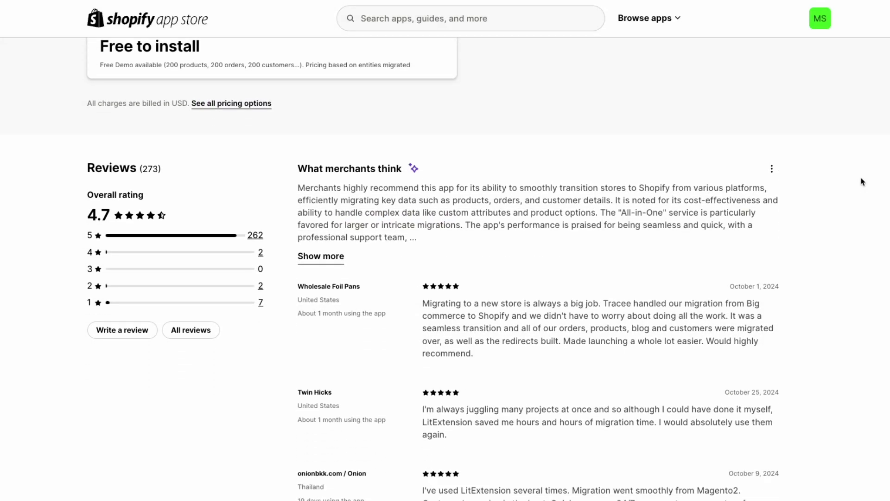
scroll(861, 182, down, 3)
scroll(861, 181, down, 1)
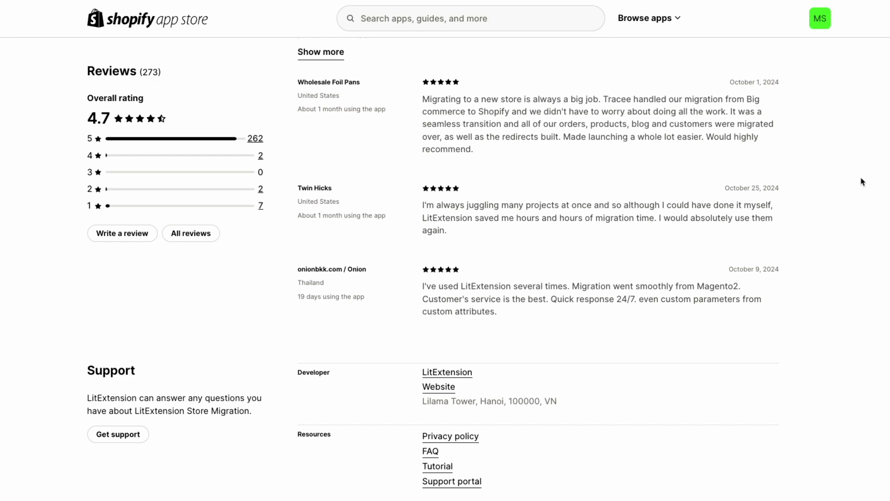
scroll(861, 182, down, 1)
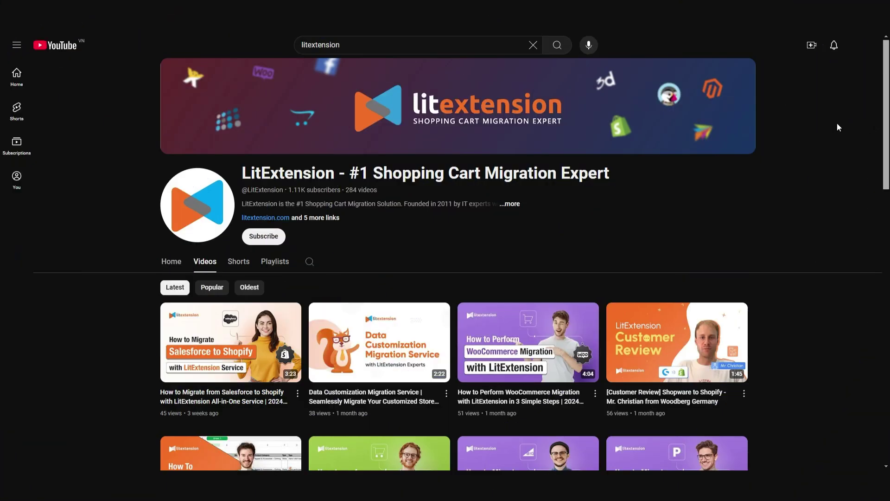
scroll(837, 125, down, 2)
scroll(838, 136, down, 1)
scroll(838, 135, up, 2)
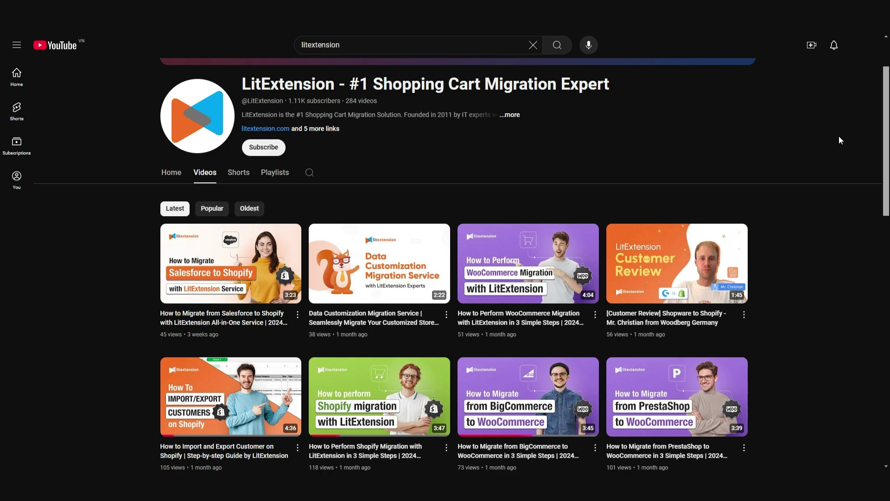
scroll(839, 140, up, 2)
- Subscribe to the LitExtension YouTube channel
click(278, 238)
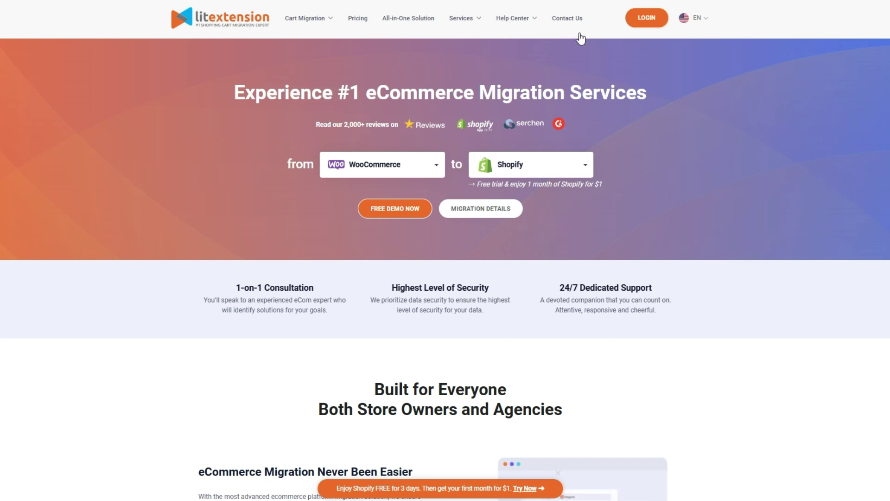
- Go to LitExtension's Contact Us page from the top navigation
click(567, 19)
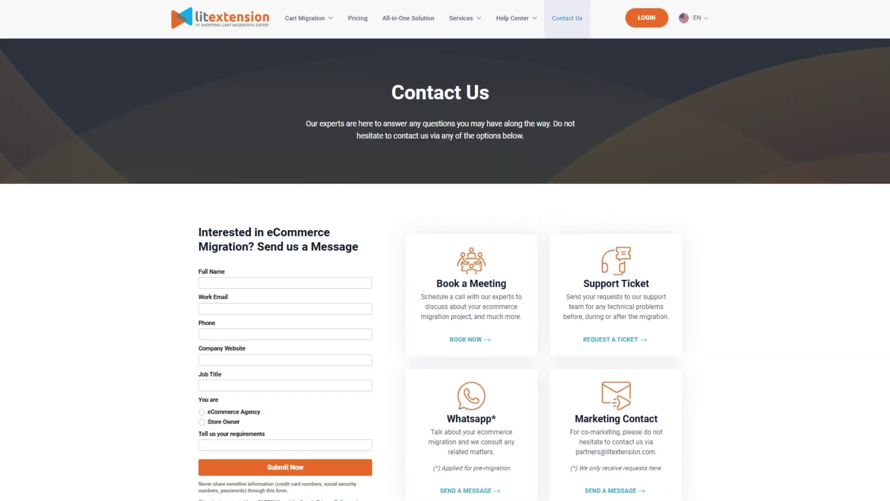